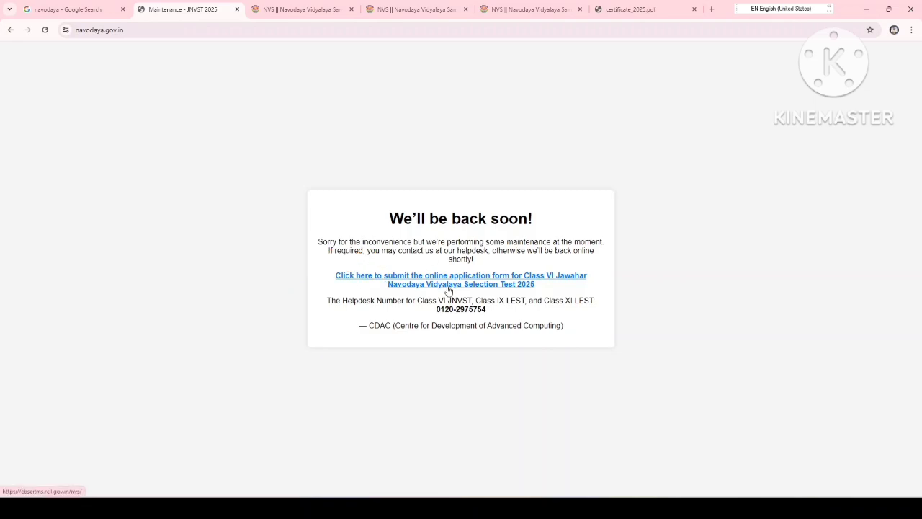
Open the Class VI JNVST 2025 application portal and review the mandatory information form for admission to Class VI (2025-26).
left_click(448, 285)
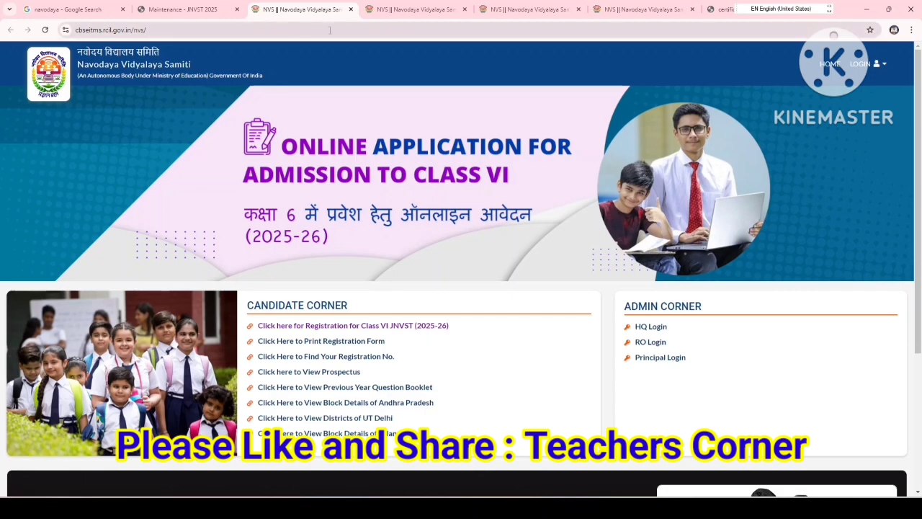
left_click(350, 10)
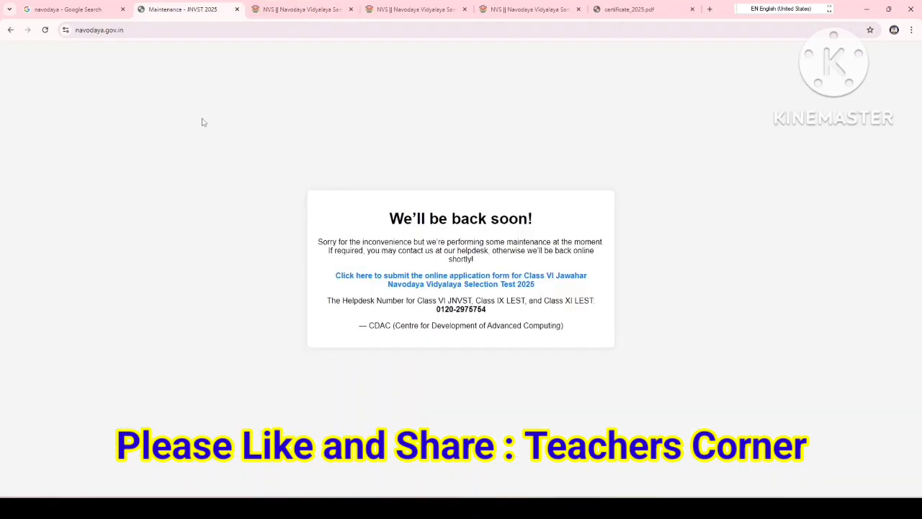
left_click(309, 14)
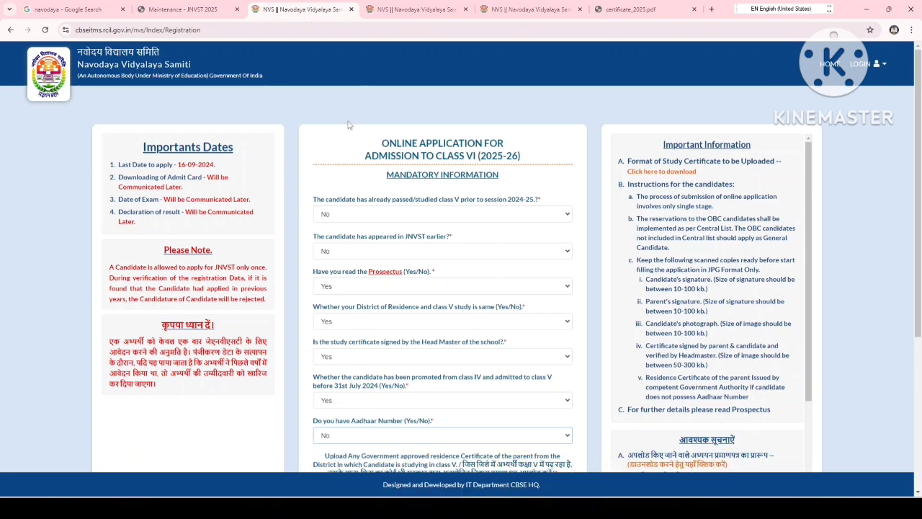
mouse_move(348, 122)
left_mouse_down()
mouse_move(448, 179)
mouse_move(534, 183)
left_mouse_up()
scroll(365, 398, "down", 1)
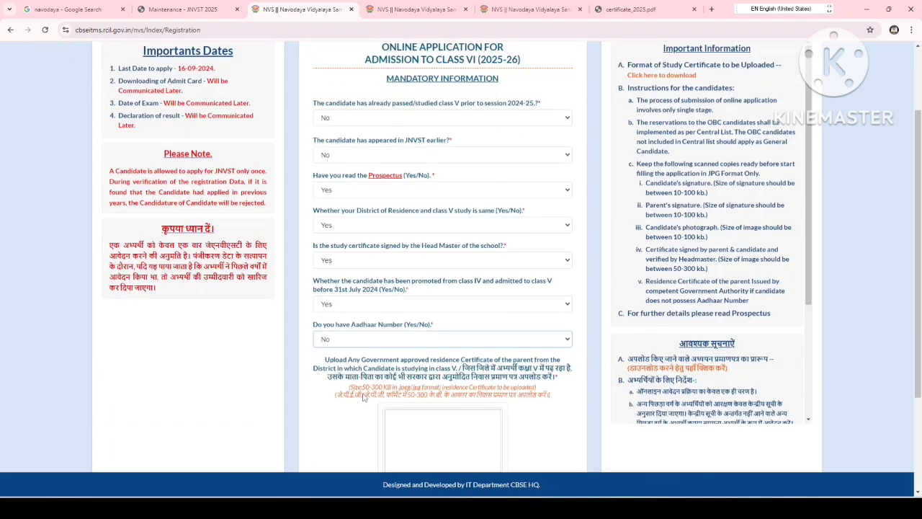
Answer Yes to having an Aadhaar number and activate the Aadhaar number field without entering a number.
left_click(386, 344)
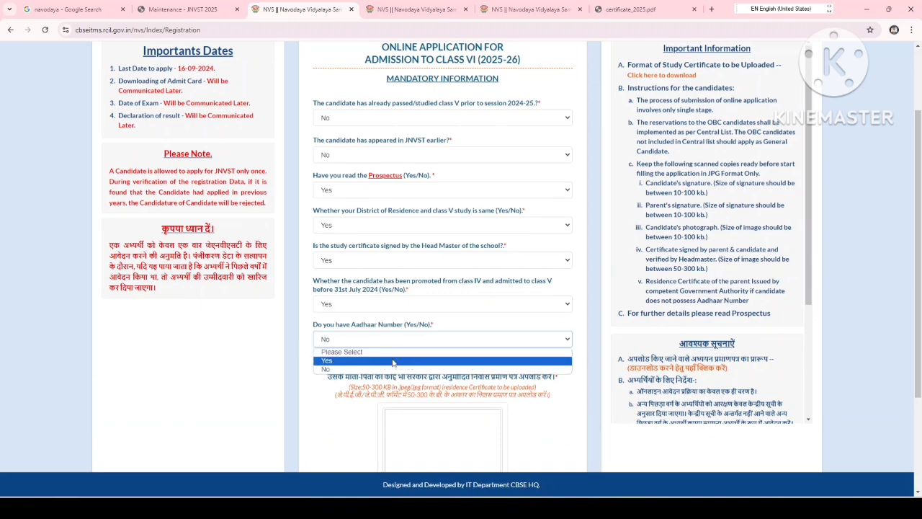
left_click(392, 362)
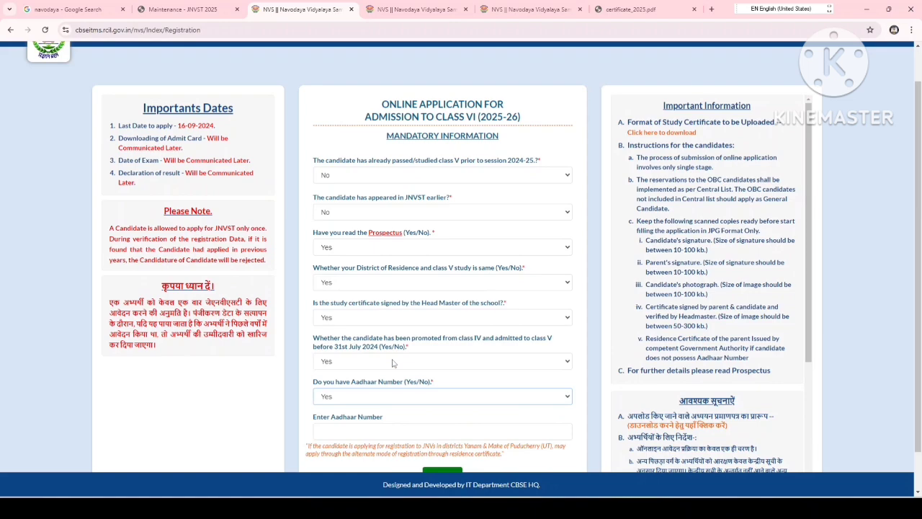
left_click(362, 432)
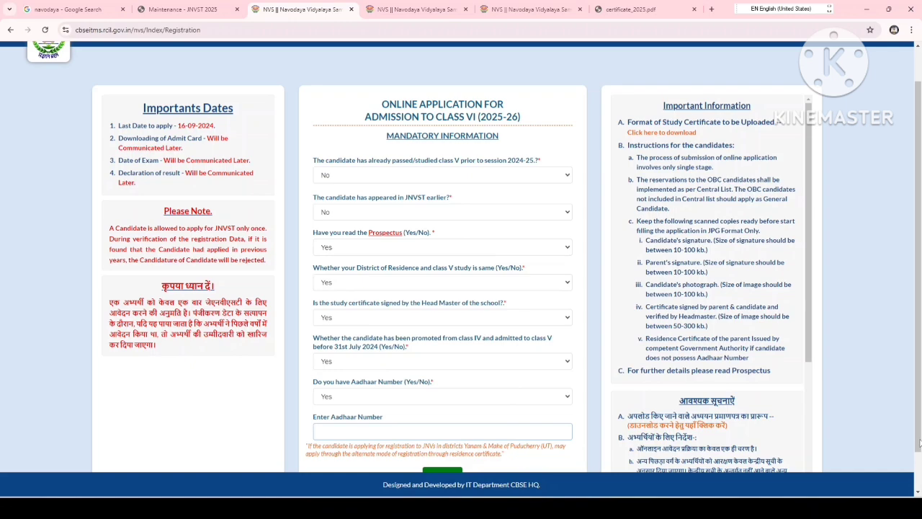
scroll(921, 476, "down", 1)
scroll(919, 409, "down", 1)
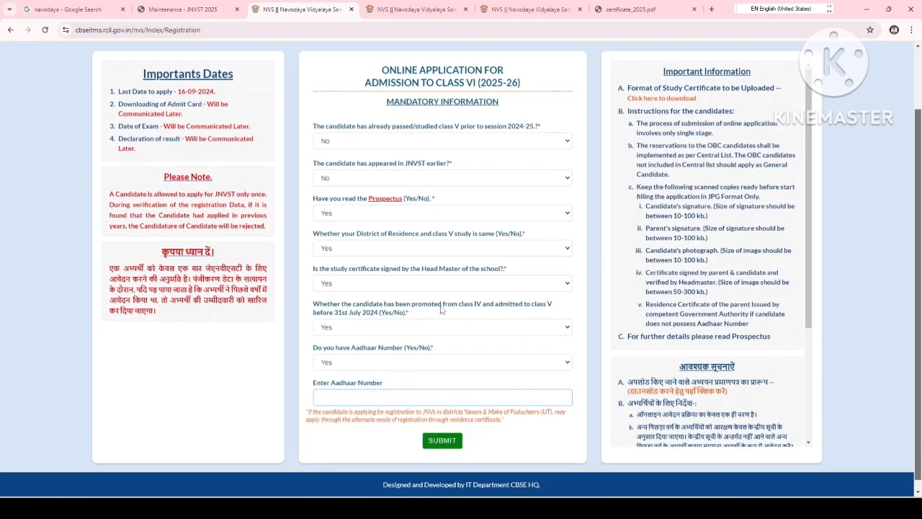
On the Aadhaar Authentication page, answer No to having received the OTP.
left_click(415, 11)
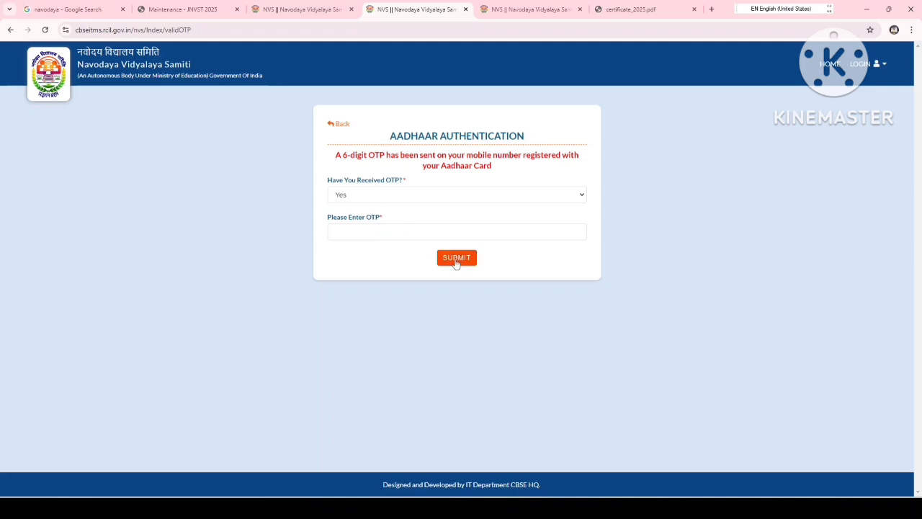
left_click(526, 8)
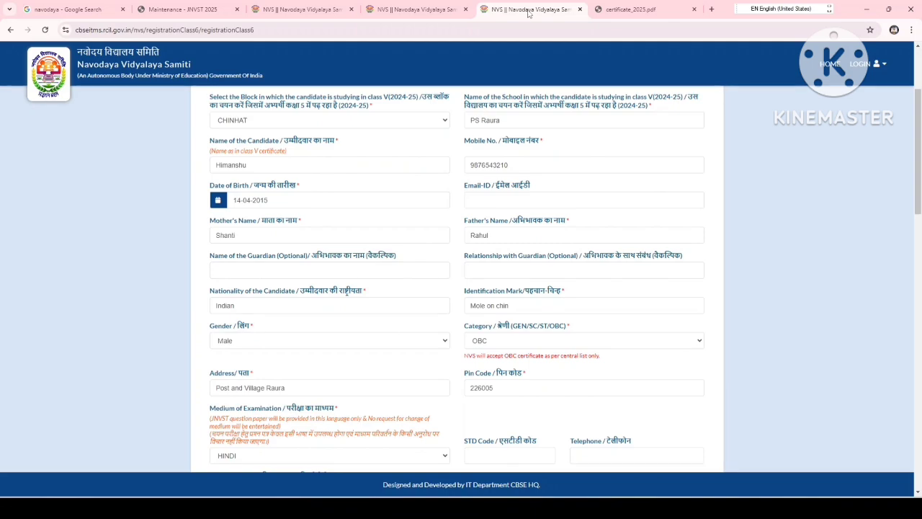
left_click(430, 11)
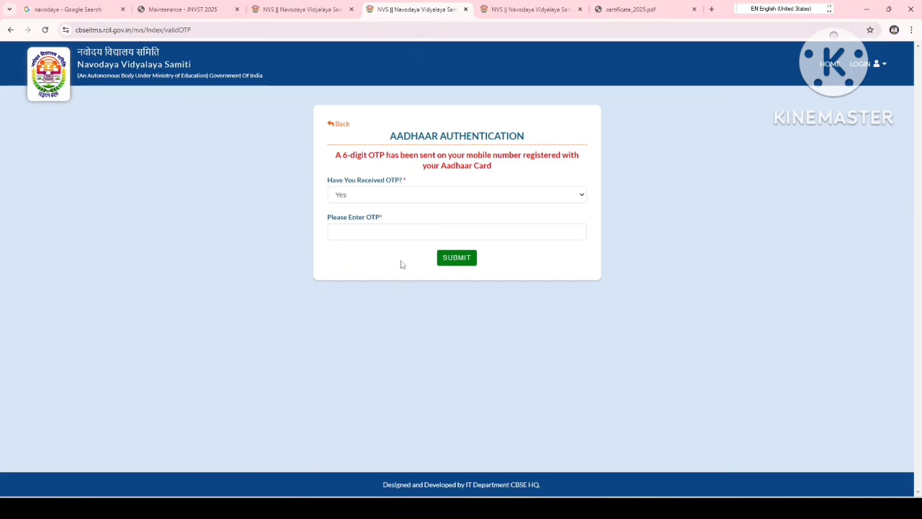
left_click(369, 196)
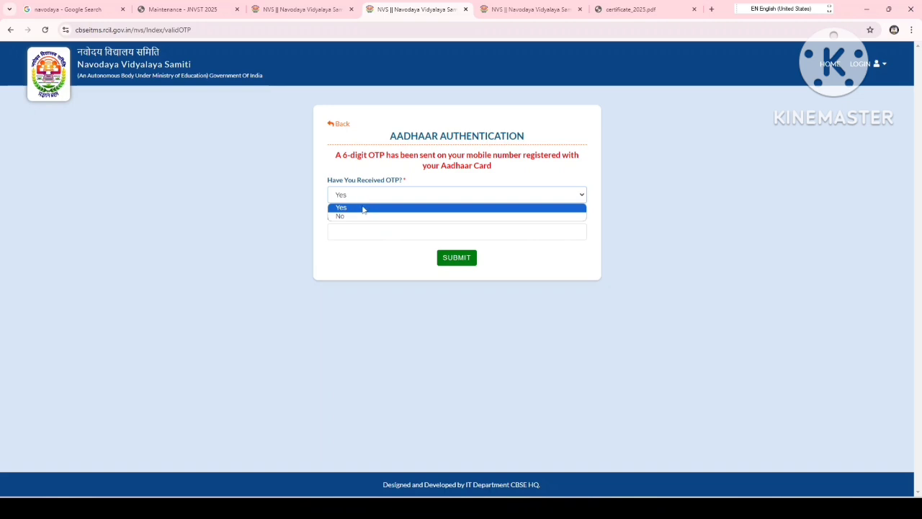
left_click(360, 213)
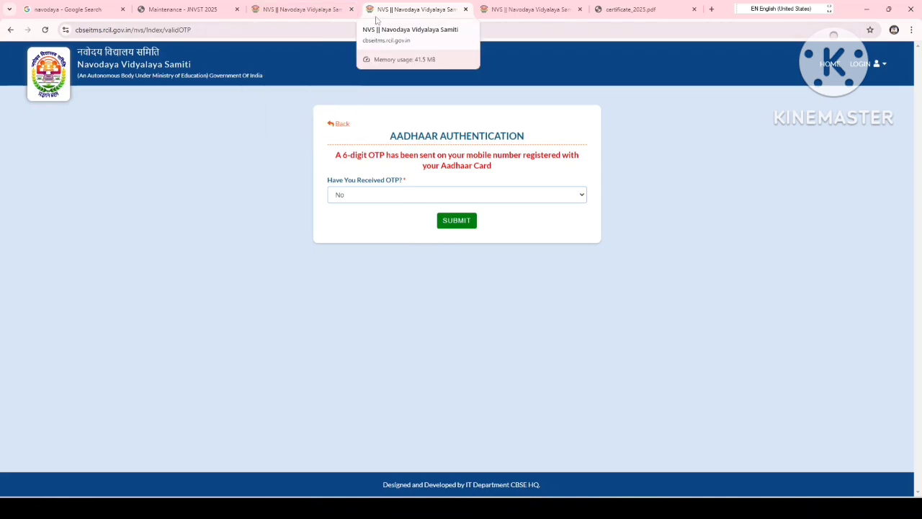
Return to the mandatory information form, answer No to having an Aadhaar number, and acknowledge the provisional registration notice.
left_click(317, 14)
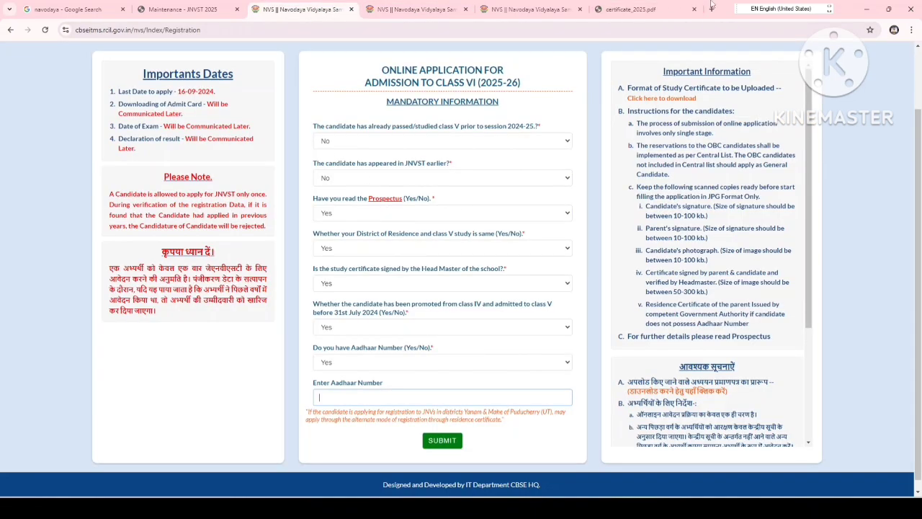
left_click(383, 362)
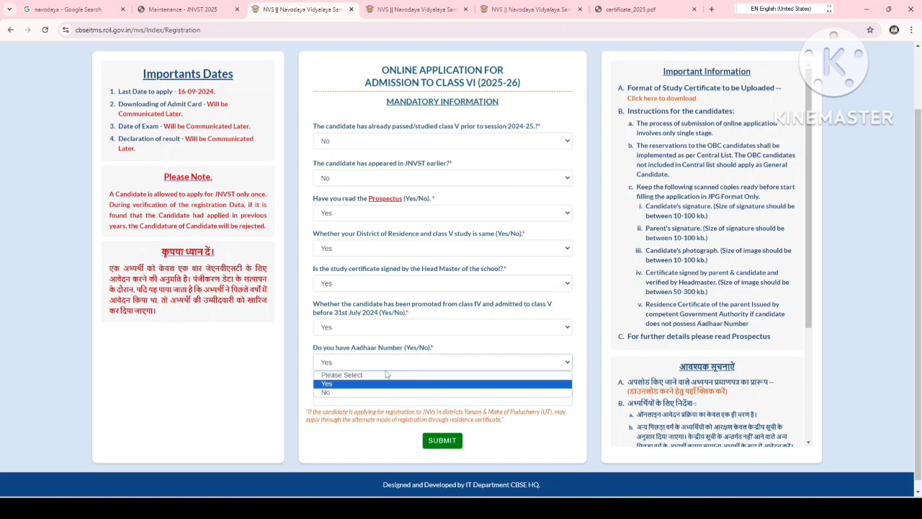
left_click(380, 392)
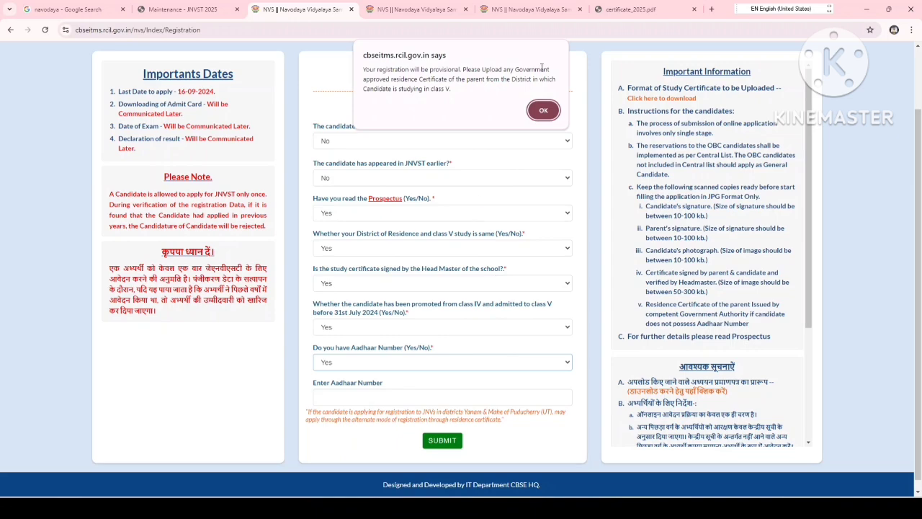
left_click(543, 110)
Attach the image RC from the candidate's folder as the parent's residence certificate.
scroll(374, 432, "down", 3)
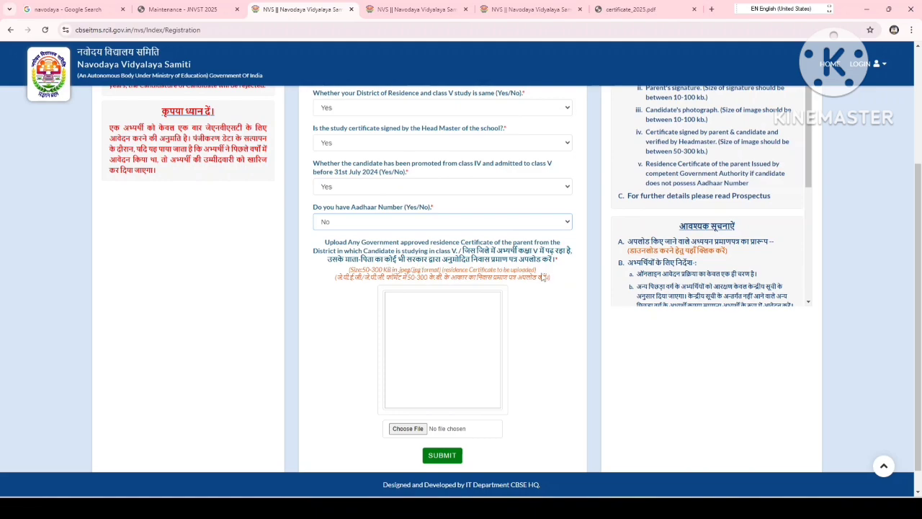
left_click(408, 429)
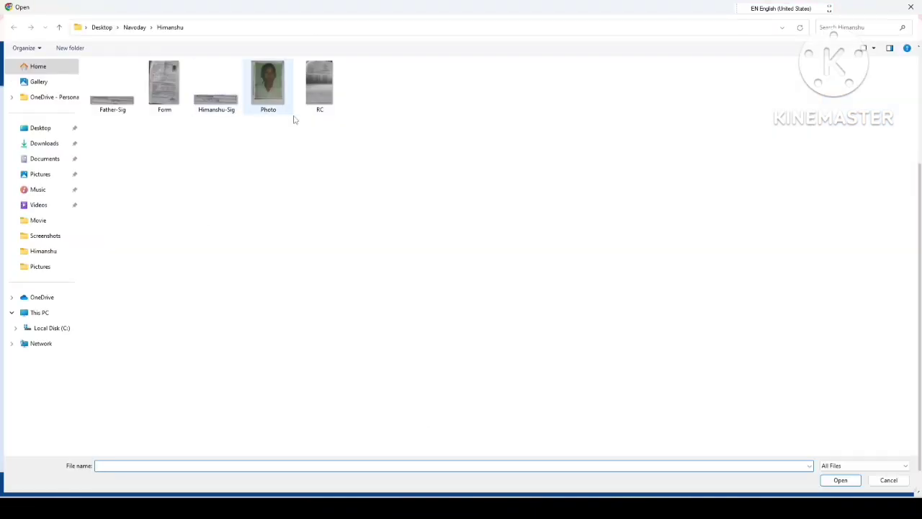
double_click(320, 83)
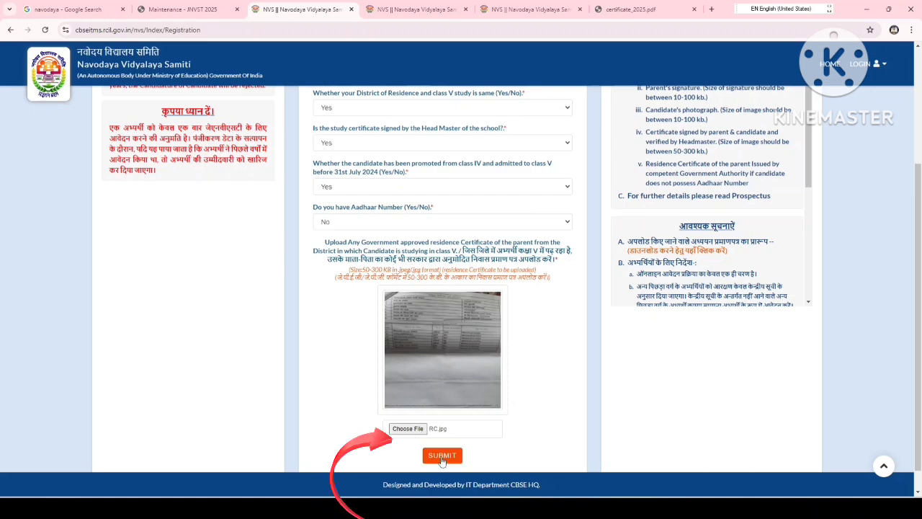
Go to the detailed Class VI admission form and choose CHINHAT as the block where the candidate studies in class V.
left_click(533, 11)
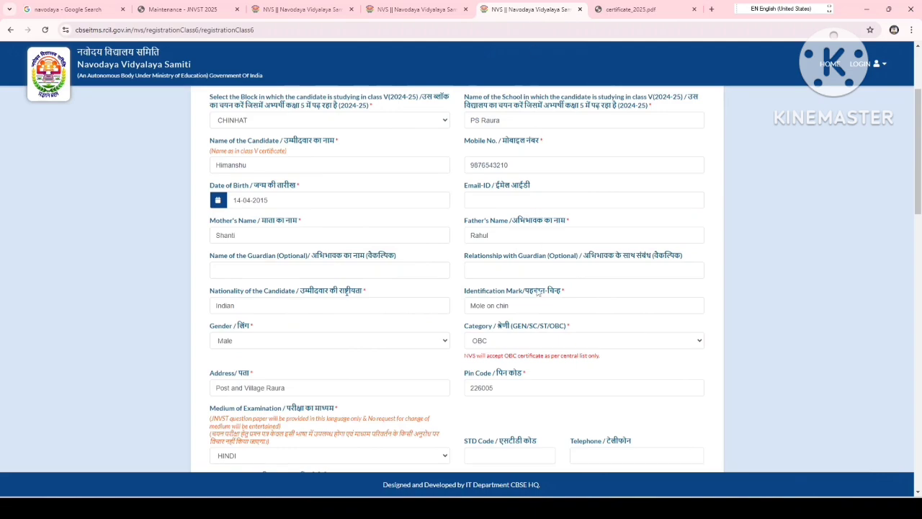
scroll(538, 295, "up", 3)
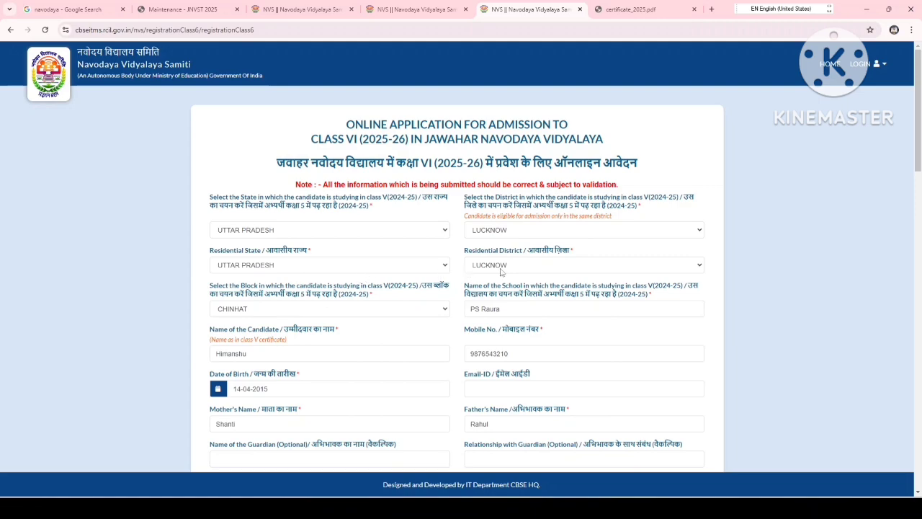
scroll(502, 270, "down", 1)
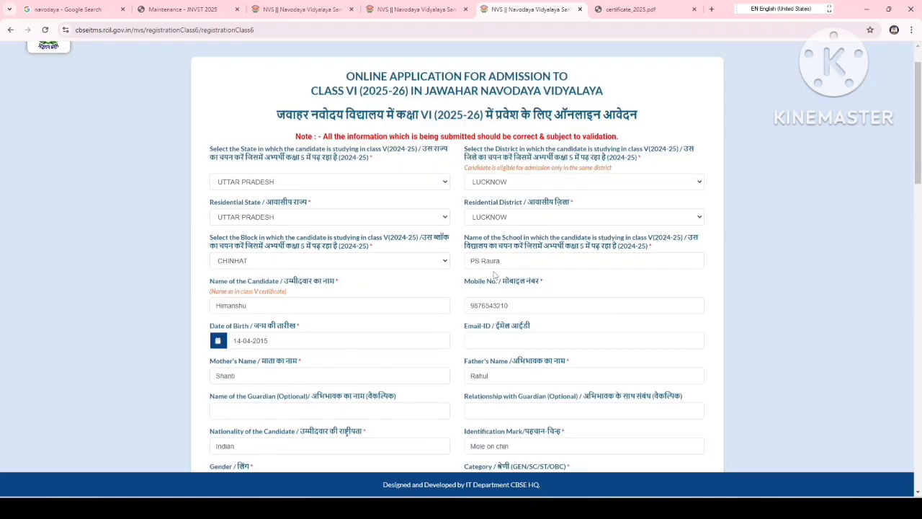
left_click(305, 268)
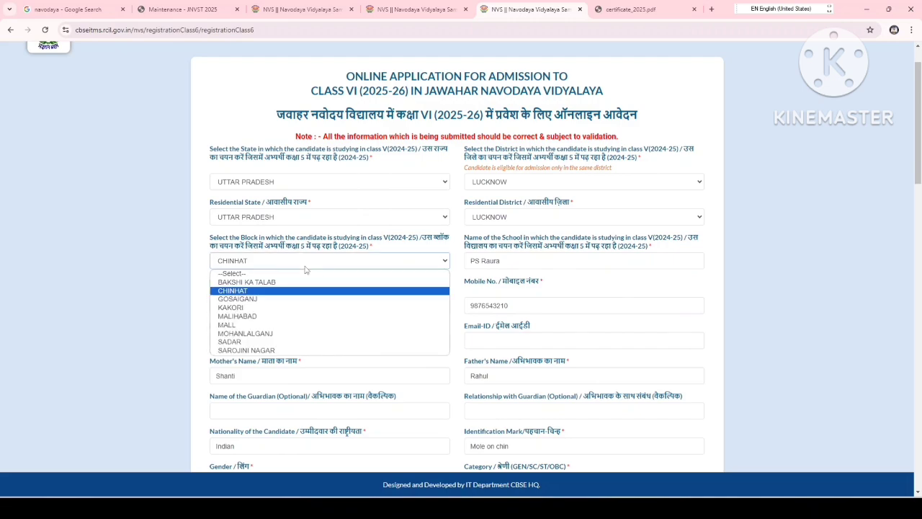
left_click(284, 292)
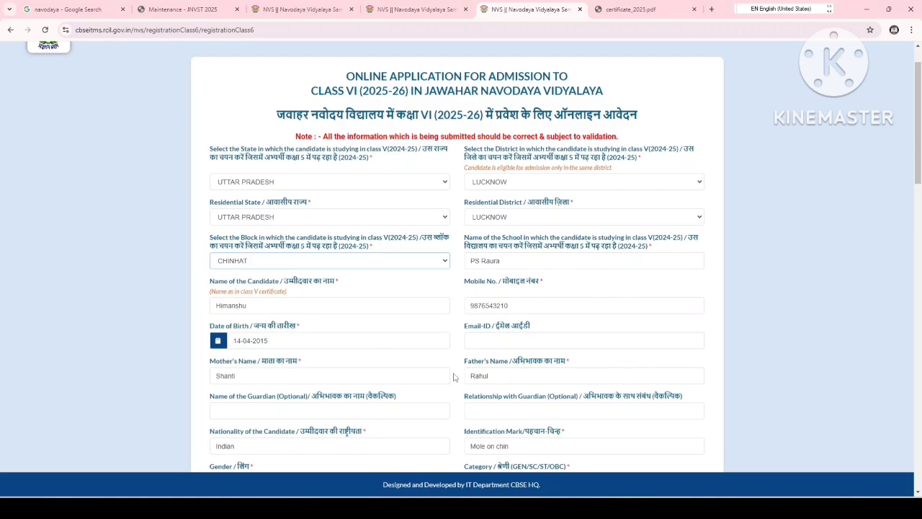
Set the candidate's category to OBC.
scroll(452, 376, "down", 2)
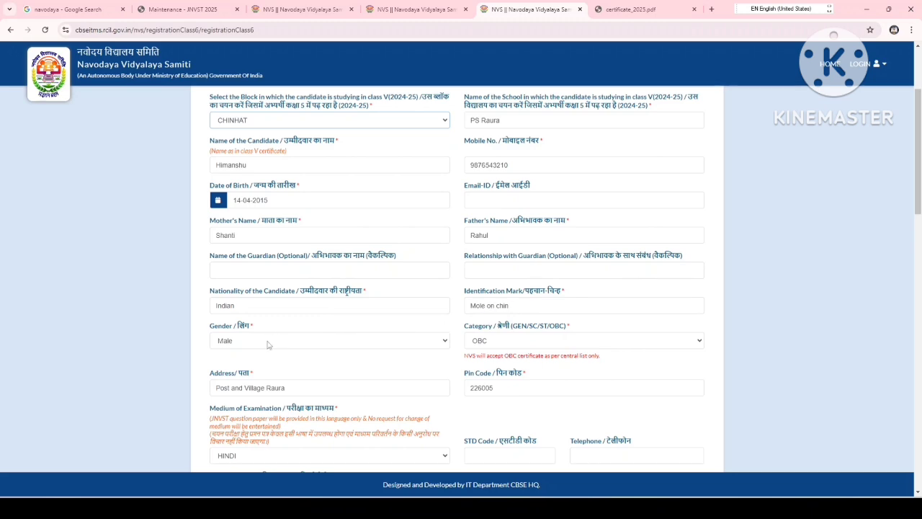
left_click(530, 345)
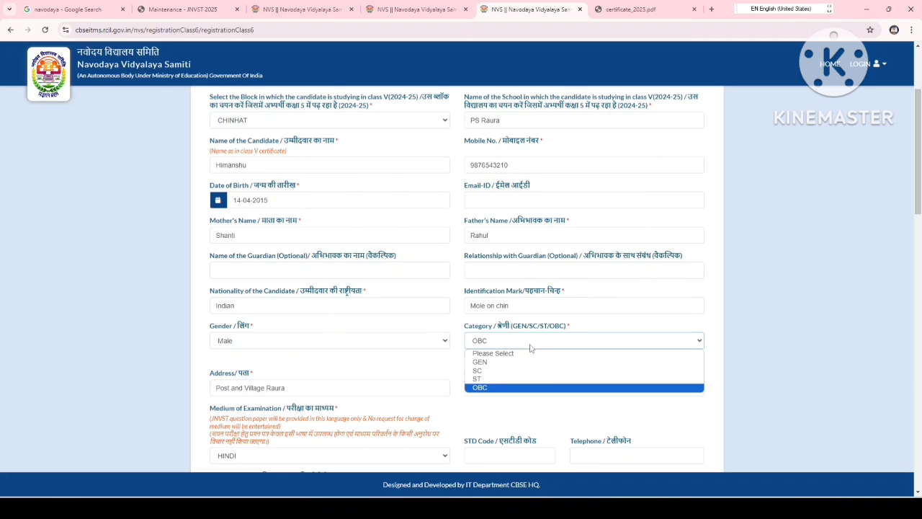
left_click(519, 387)
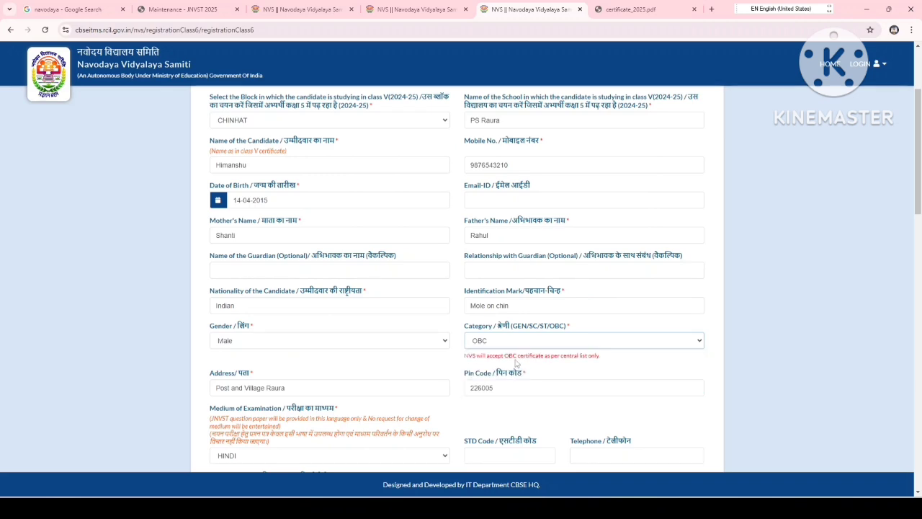
left_click(448, 367)
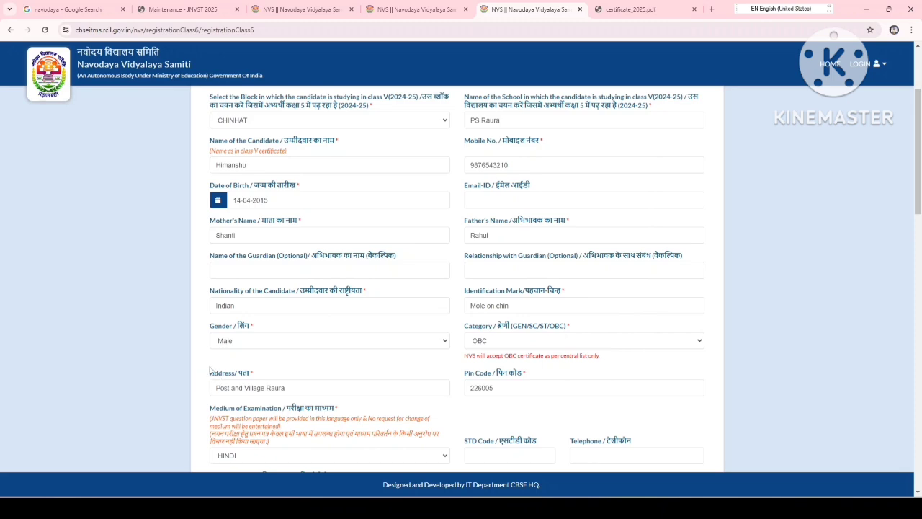
left_click(228, 355)
mouse_move(210, 356)
left_mouse_down()
mouse_move(289, 406)
mouse_move(324, 402)
left_mouse_up()
In the previous school details, set the III standard school location to Rural.
scroll(919, 252, "down", 3)
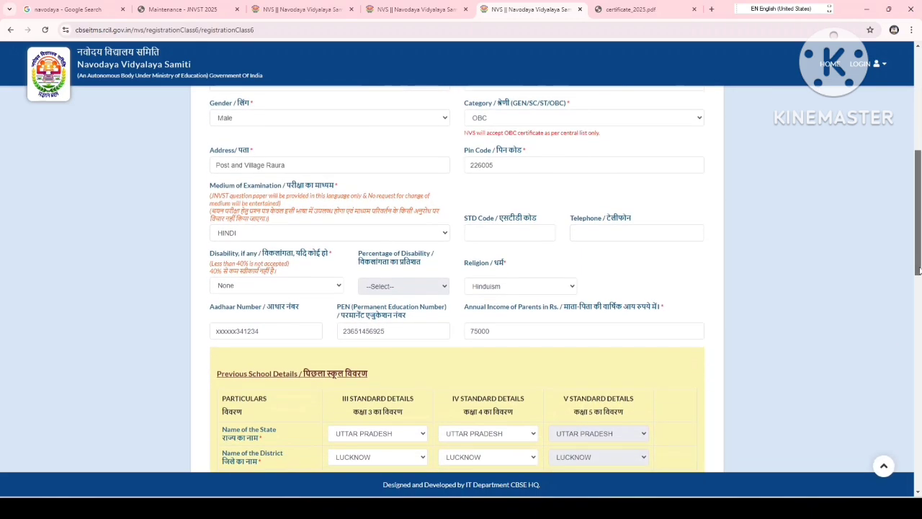
scroll(919, 270, "down", 1)
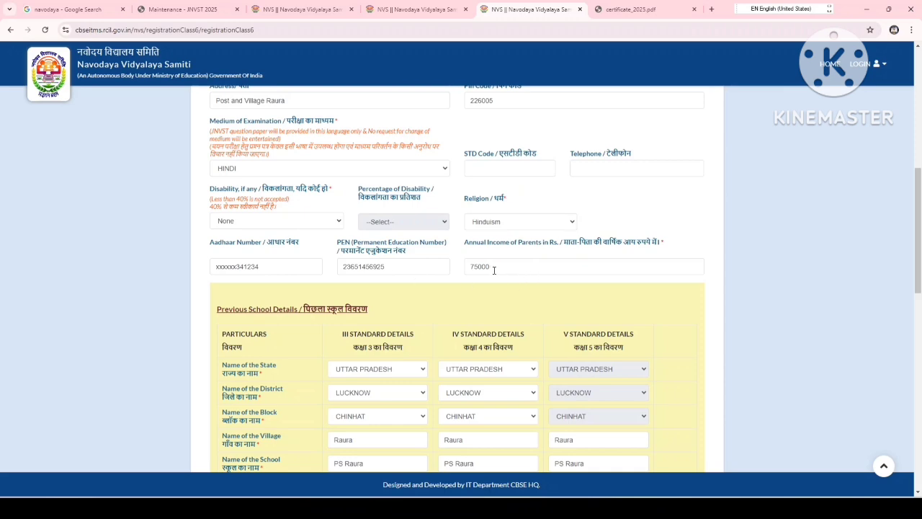
left_click_drag(919, 282, 920, 331)
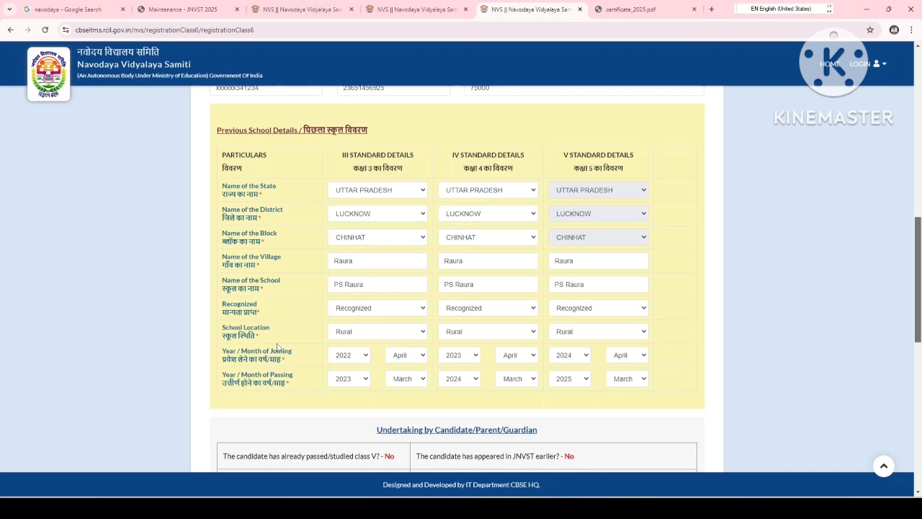
left_click(366, 331)
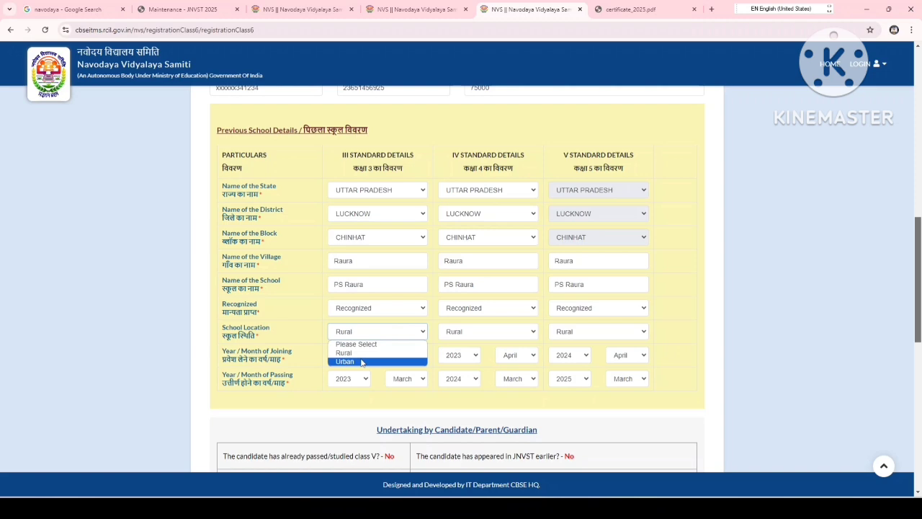
left_click(359, 352)
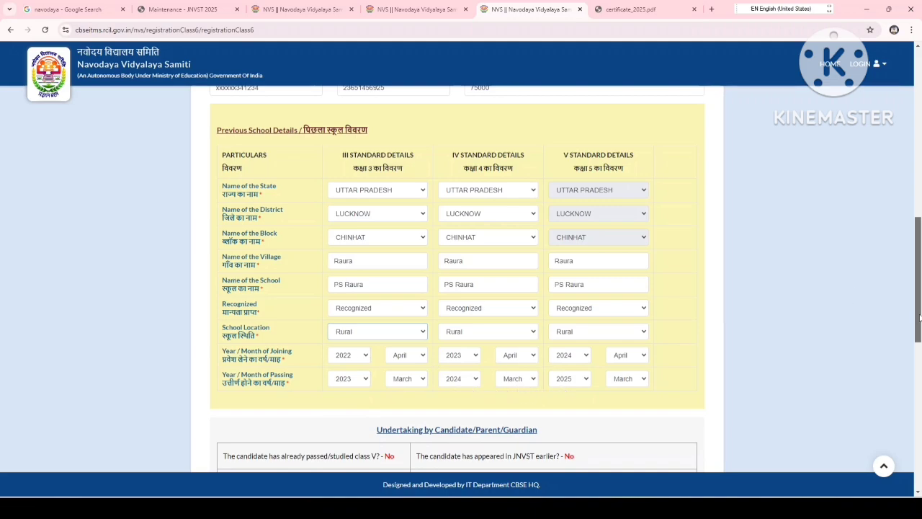
Review the undertaking and the uploaded candidate photo, signatures and study certificate.
left_click_drag(916, 319, 917, 391)
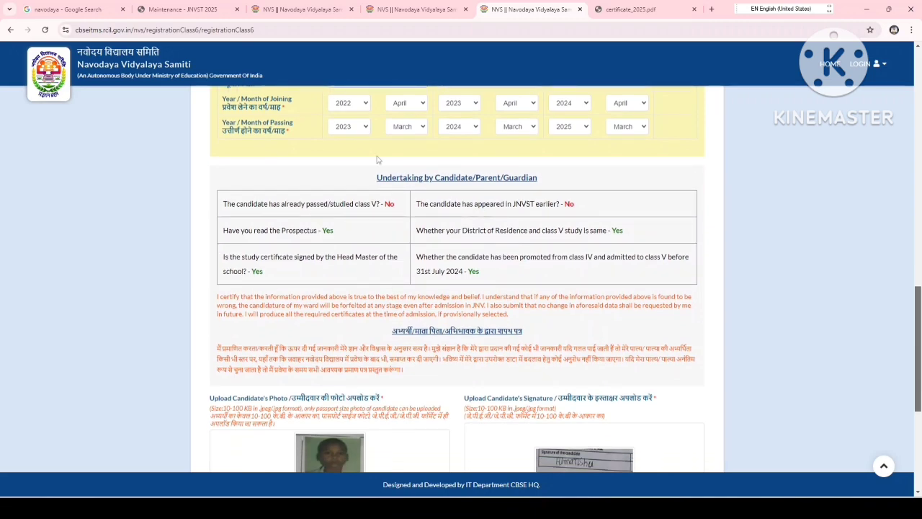
left_click_drag(913, 344, 920, 418)
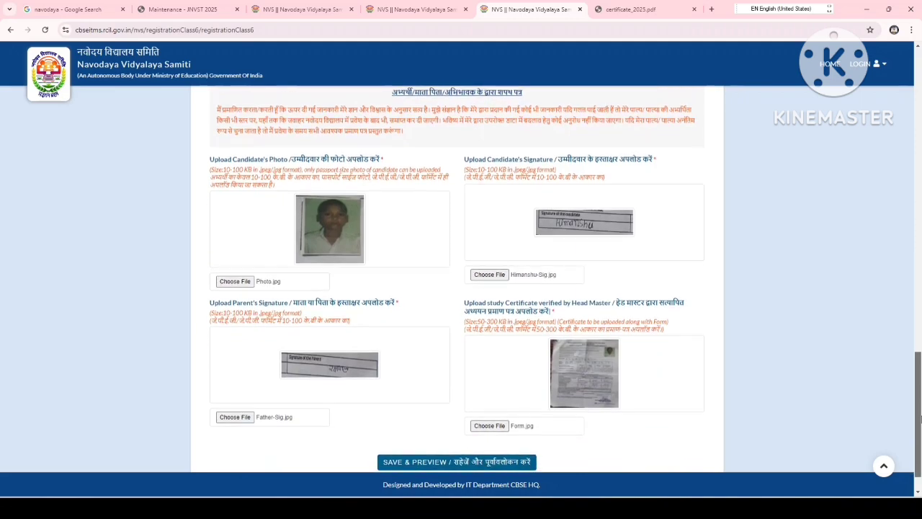